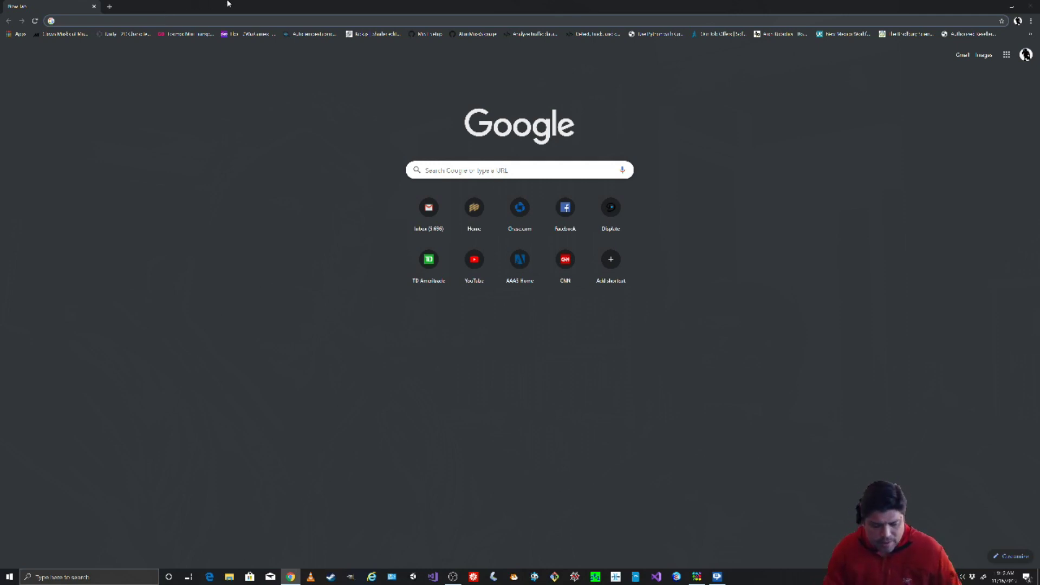
# Step: Load sdk.mistyrobotics.com from the 'sdk' address-bar suggestion
pyautogui.write('sdk.mistyrobotics.com')
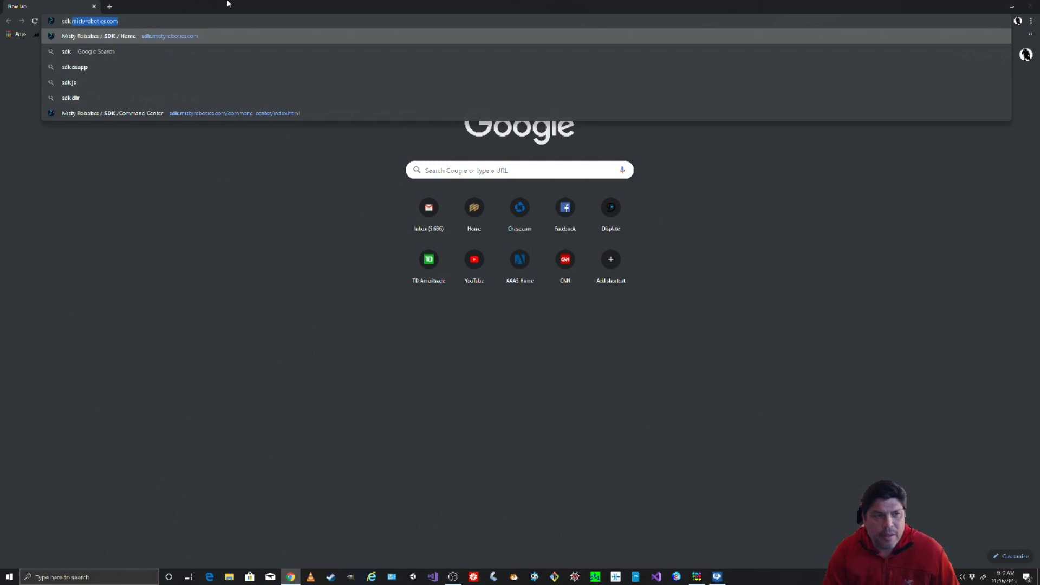
pyautogui.press('Return')
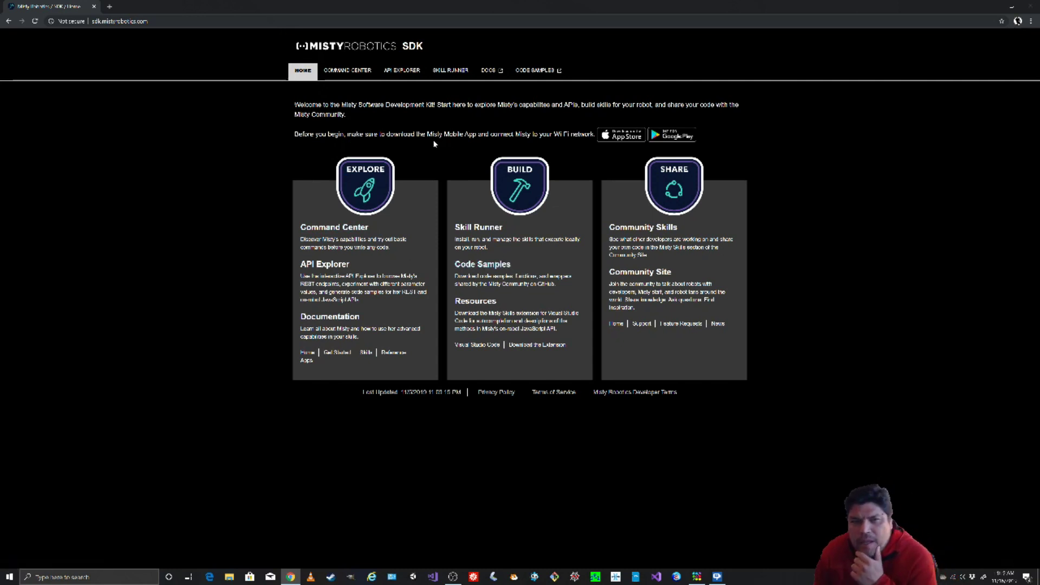
# Step: In Command Center, connect to the robot at the saved IP 192.40.0.68
pyautogui.click(347, 70)
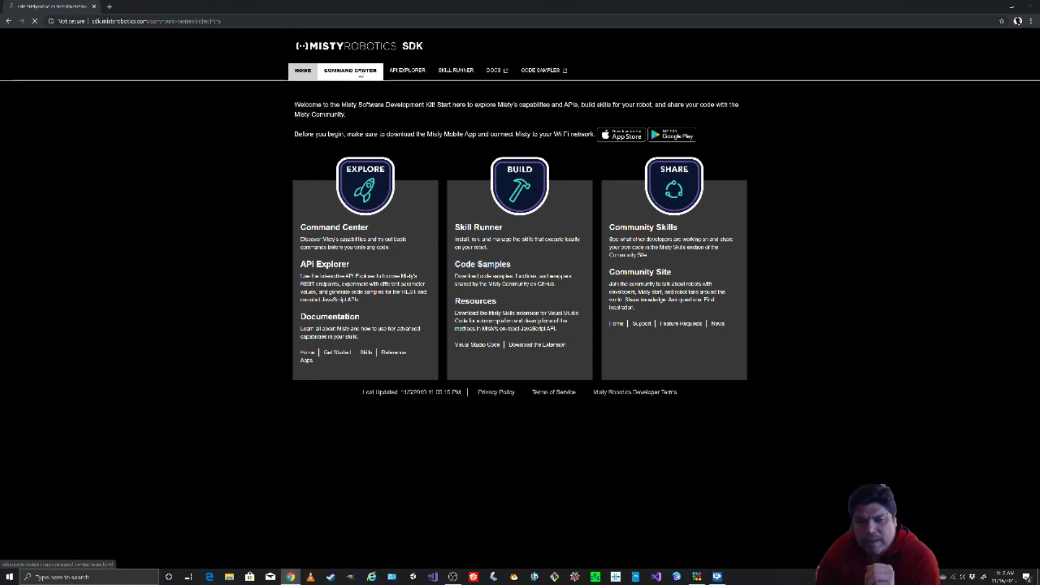
pyautogui.click(636, 45)
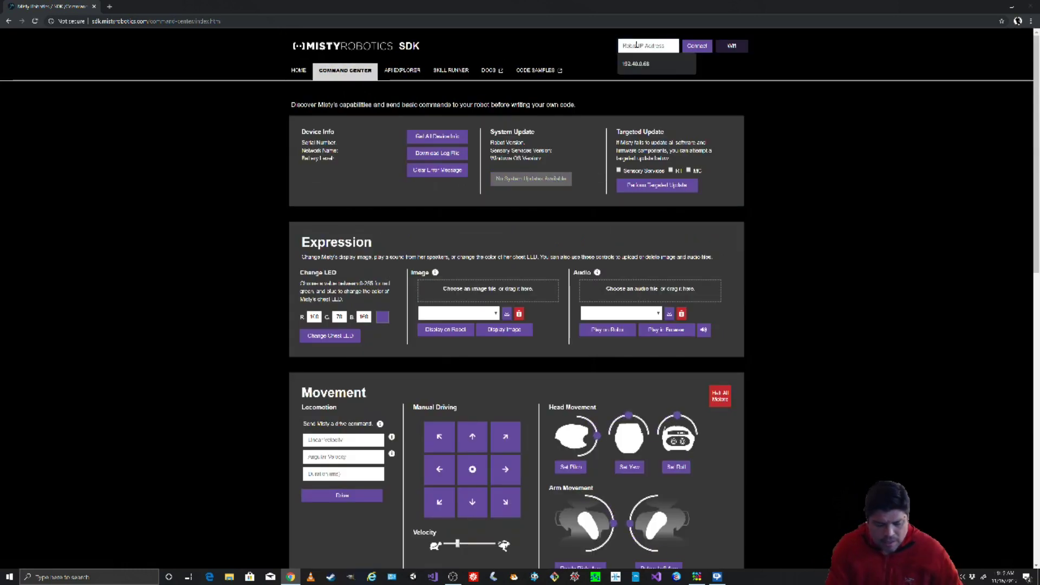
pyautogui.write('1')
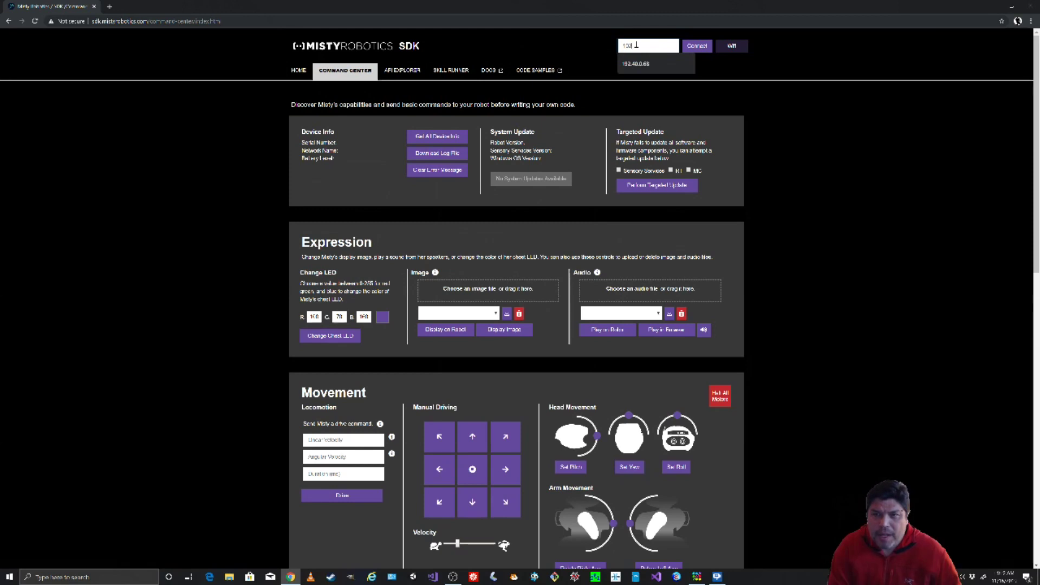
pyautogui.write('92')
pyautogui.press('Down')
pyautogui.press('Return')
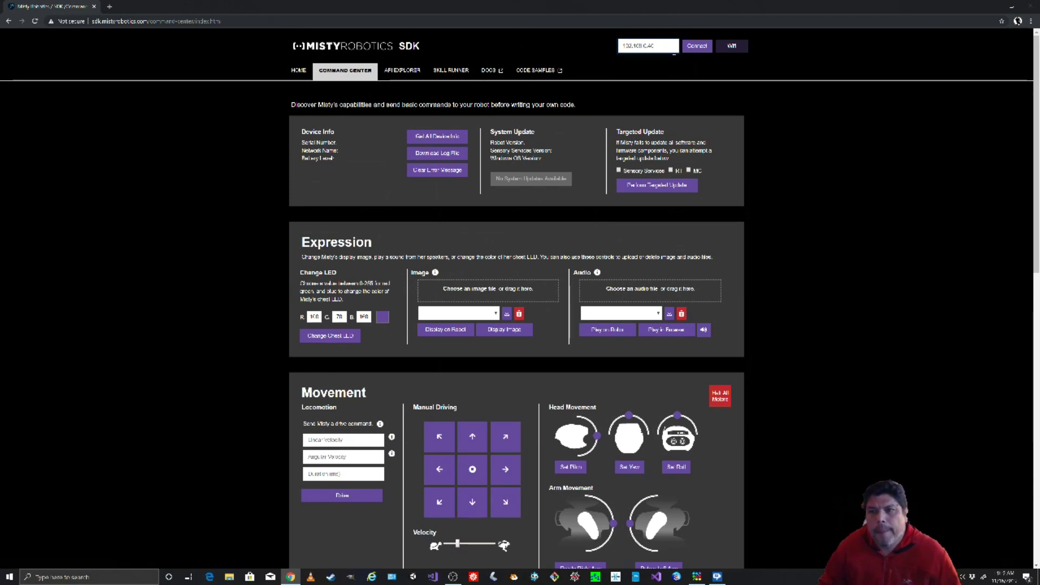
pyautogui.click(697, 45)
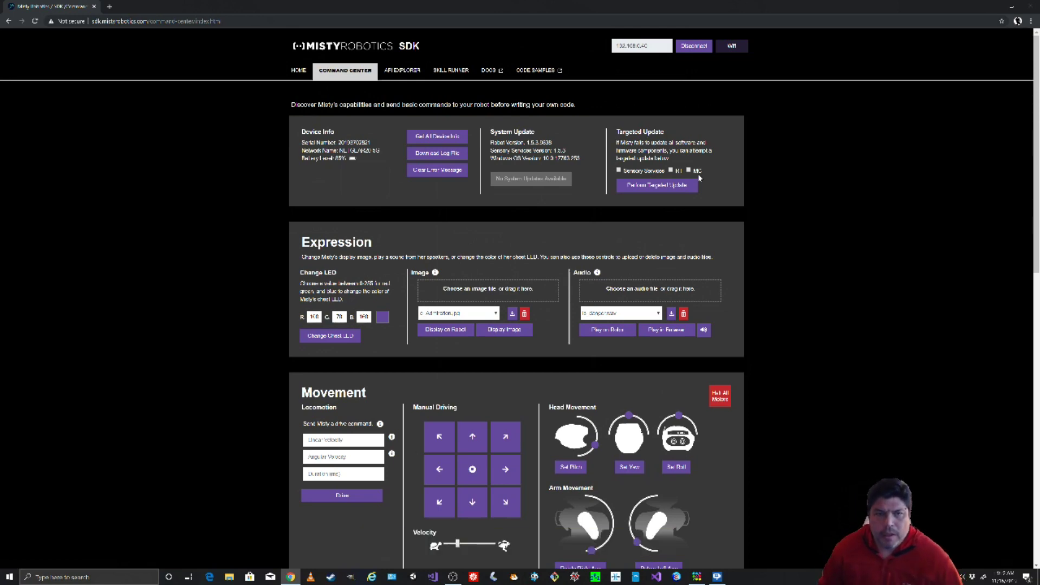
# Step: Send the Rotate Right Arm command from the Movement section
pyautogui.scroll(-2, 782, 228)
pyautogui.scroll(-2, 782, 226)
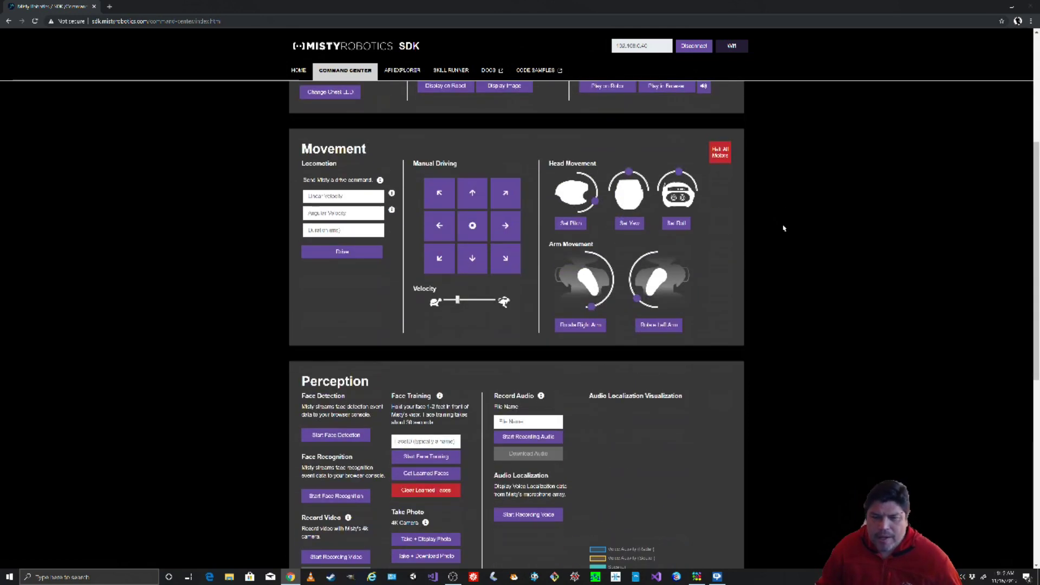
pyautogui.scroll(3, 782, 225)
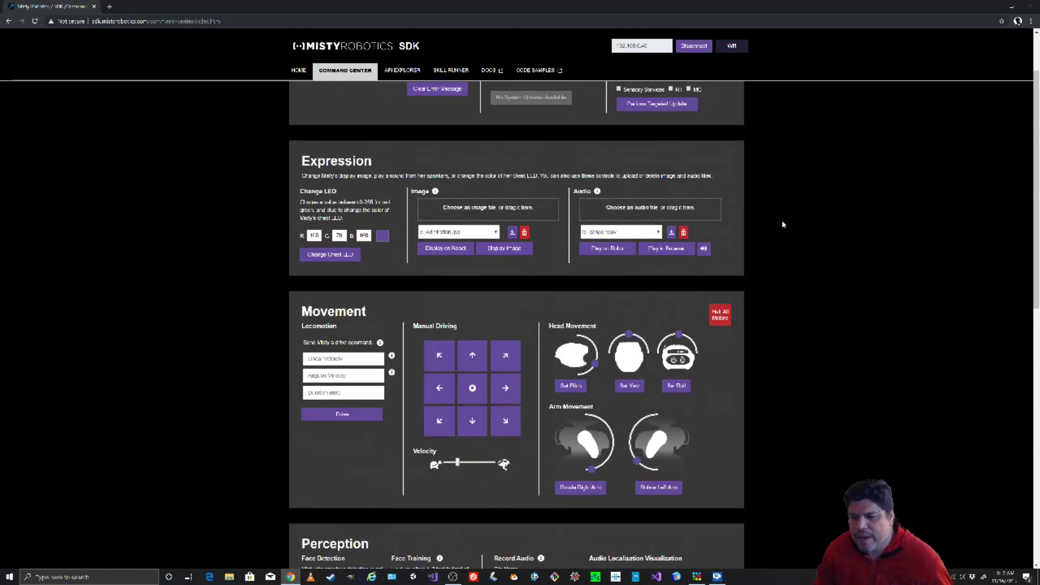
pyautogui.scroll(1, 782, 224)
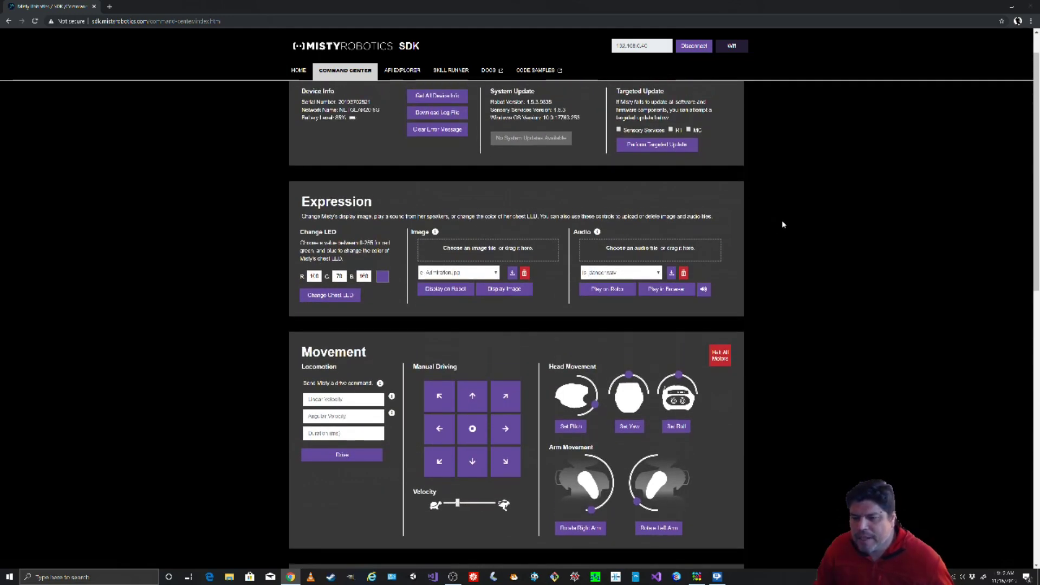
pyautogui.scroll(1, 782, 224)
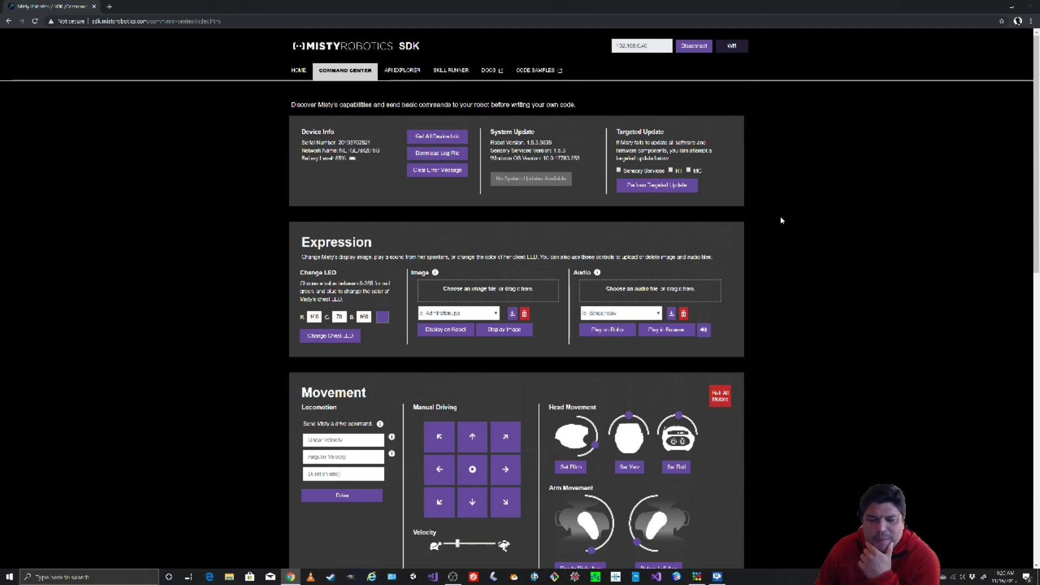
pyautogui.scroll(-1, 781, 220)
pyautogui.scroll(-2, 781, 220)
pyautogui.scroll(3, 780, 220)
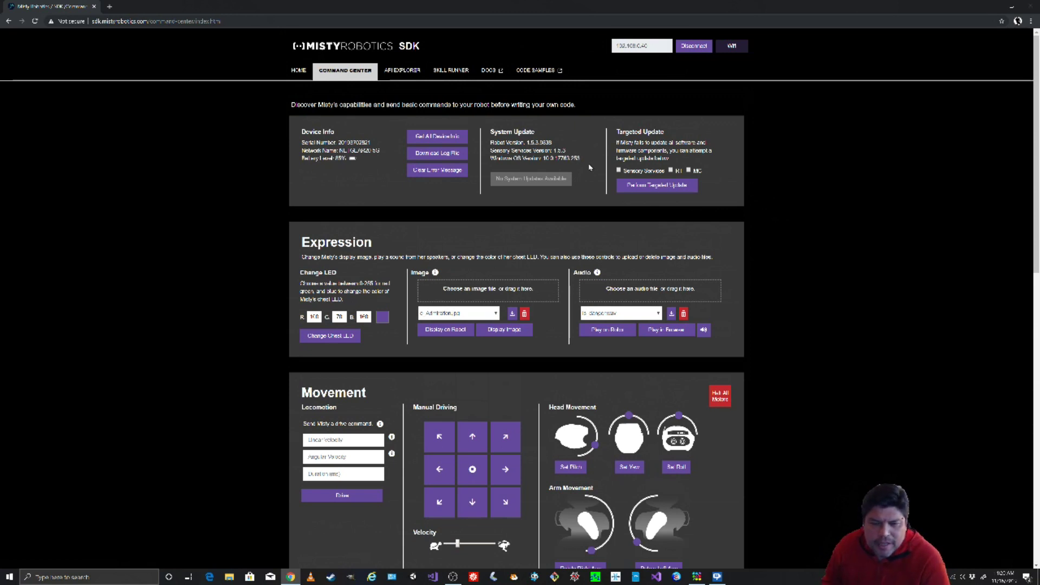
pyautogui.scroll(-3, 590, 167)
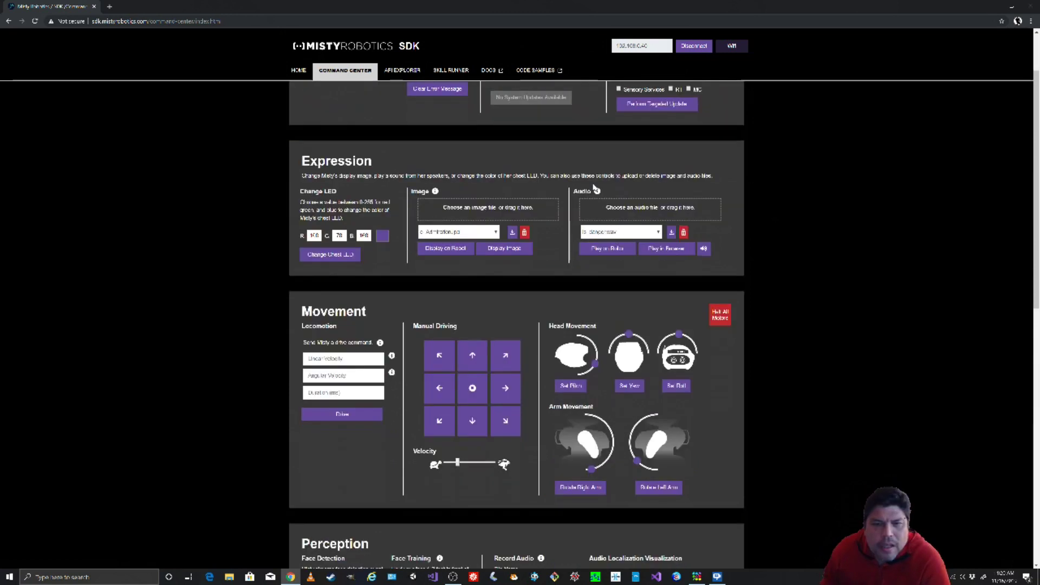
pyautogui.scroll(-8, 595, 188)
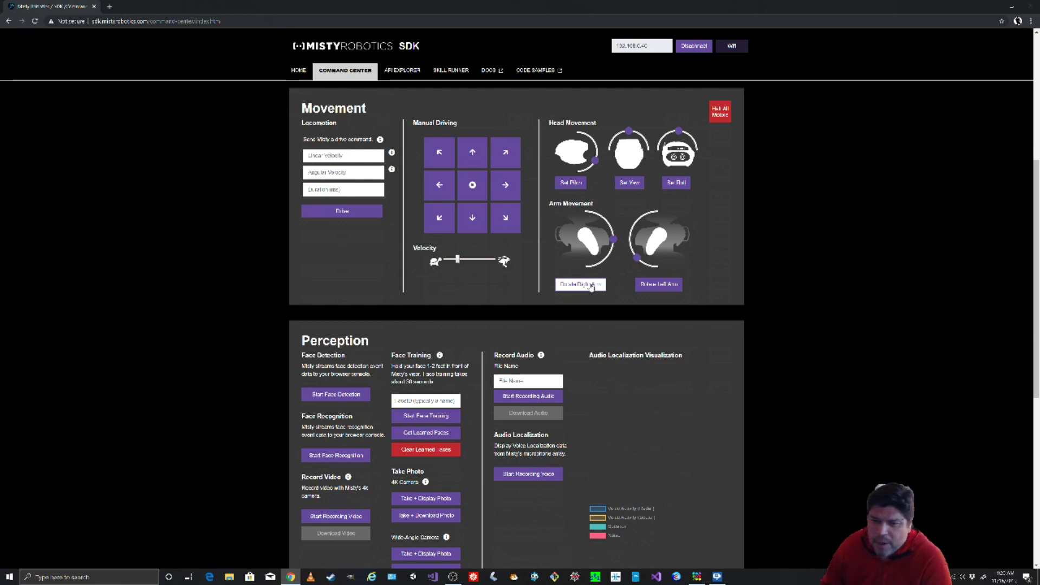
pyautogui.click(591, 287)
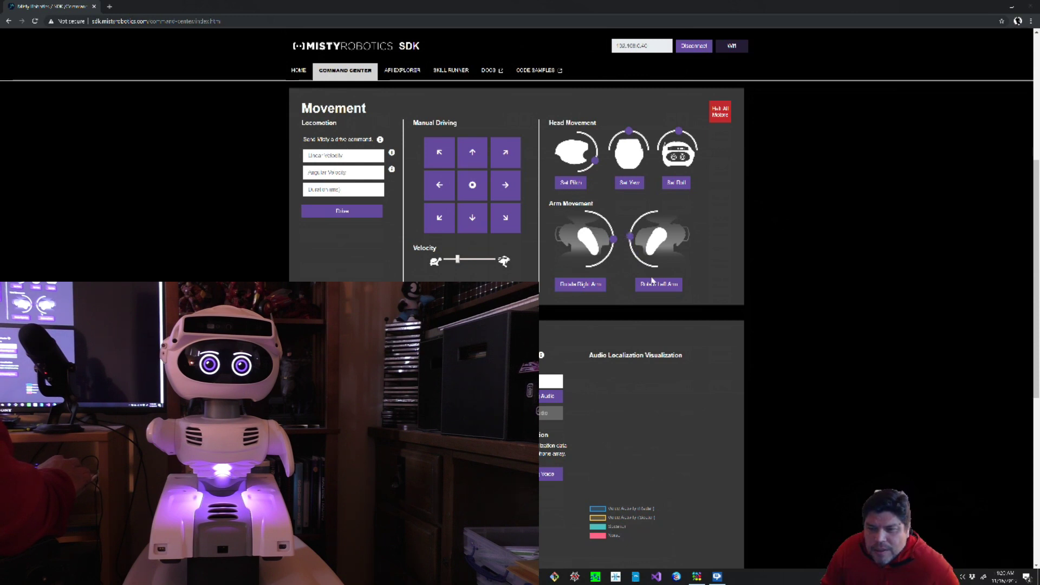
# Step: Rotate the robot's left arm and send a level head roll
pyautogui.click(656, 285)
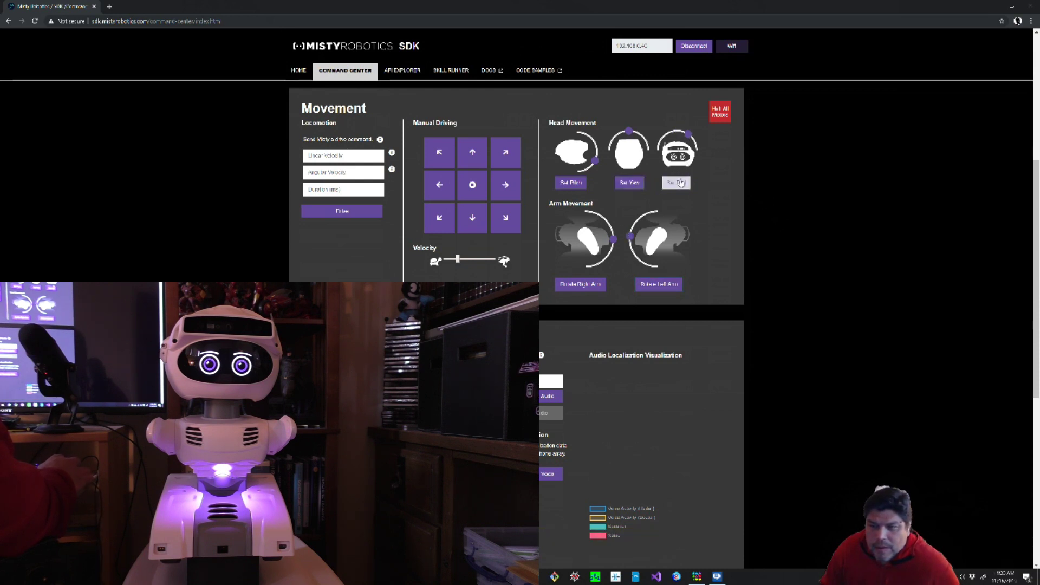
pyautogui.click(681, 182)
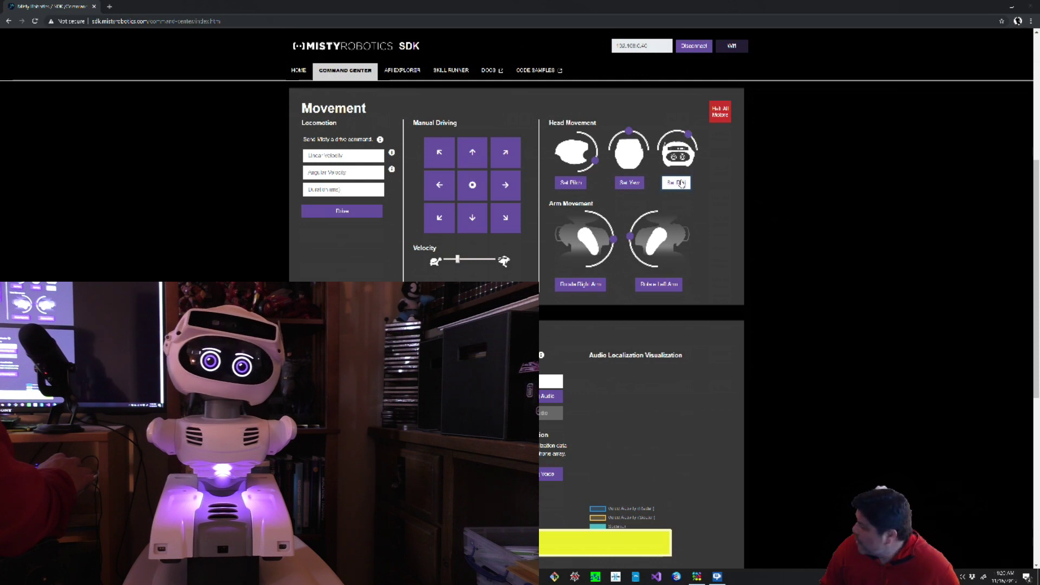
pyautogui.moveTo(688, 135); pyautogui.dragTo(678, 131)
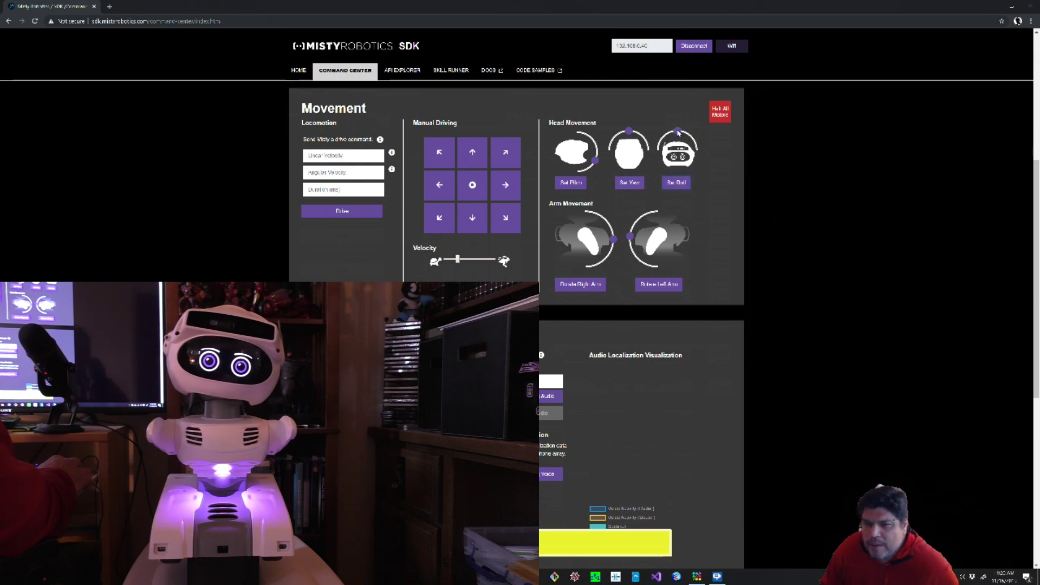
pyautogui.click(679, 183)
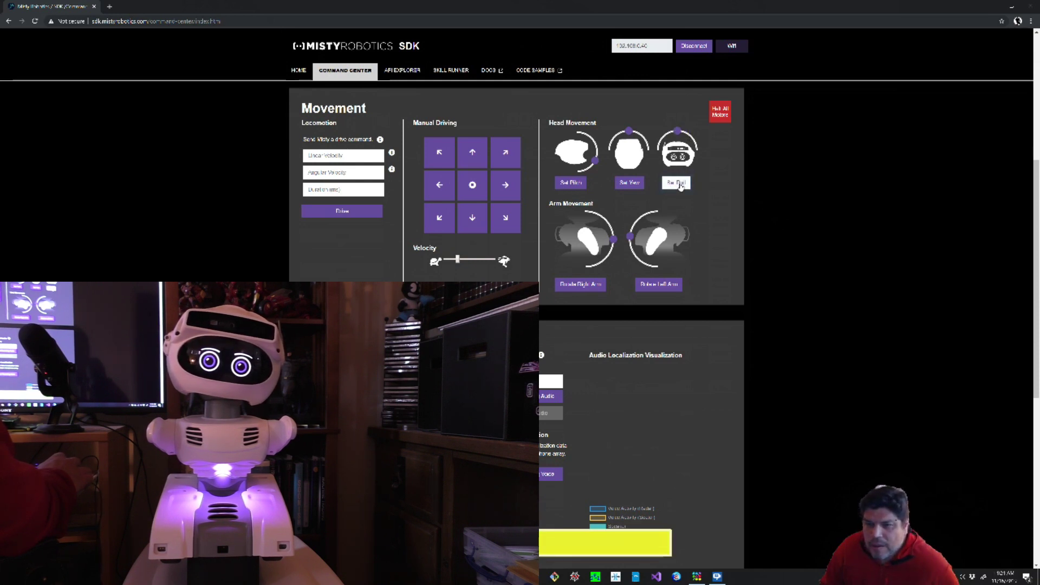
pyautogui.scroll(-3, 697, 190)
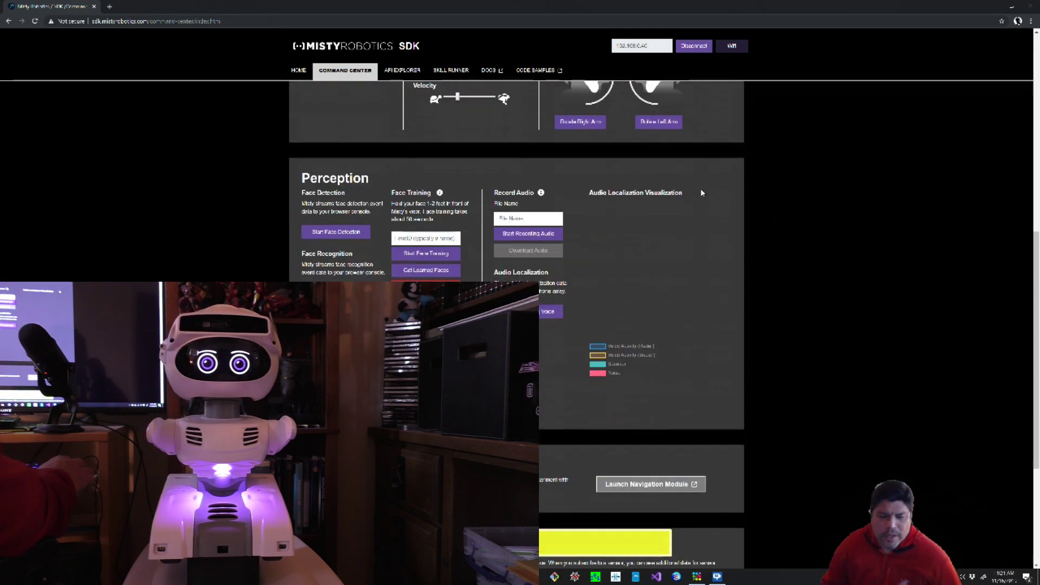
pyautogui.scroll(-4, 702, 191)
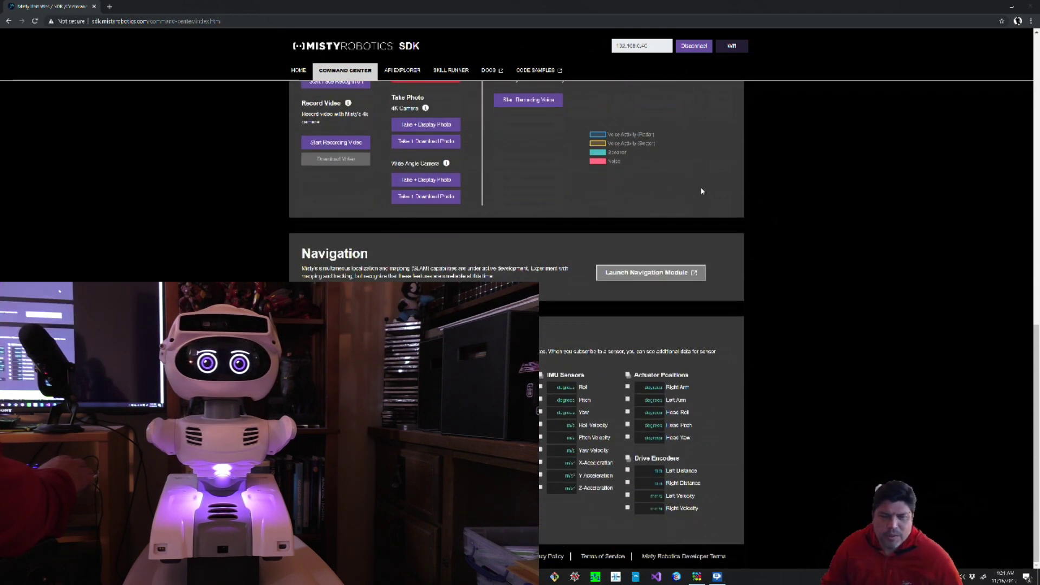
pyautogui.scroll(7, 702, 191)
pyautogui.scroll(5, 702, 191)
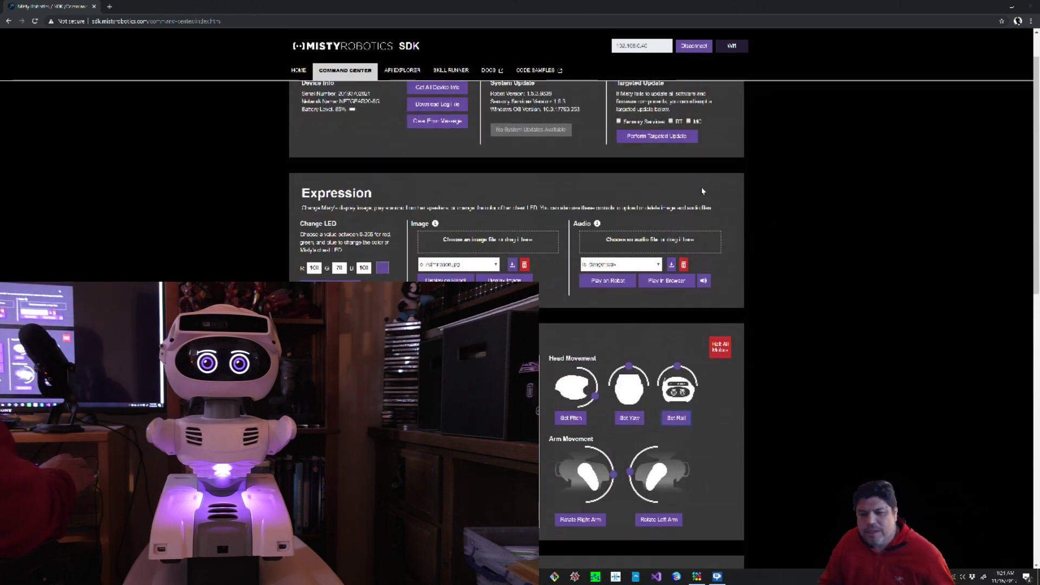
pyautogui.scroll(1, 702, 190)
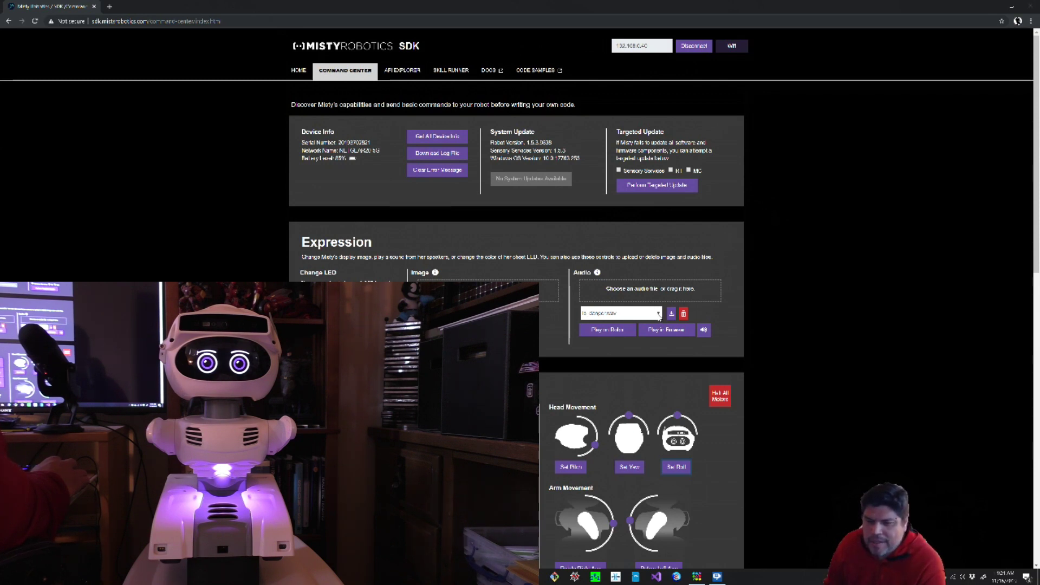
pyautogui.click(632, 290)
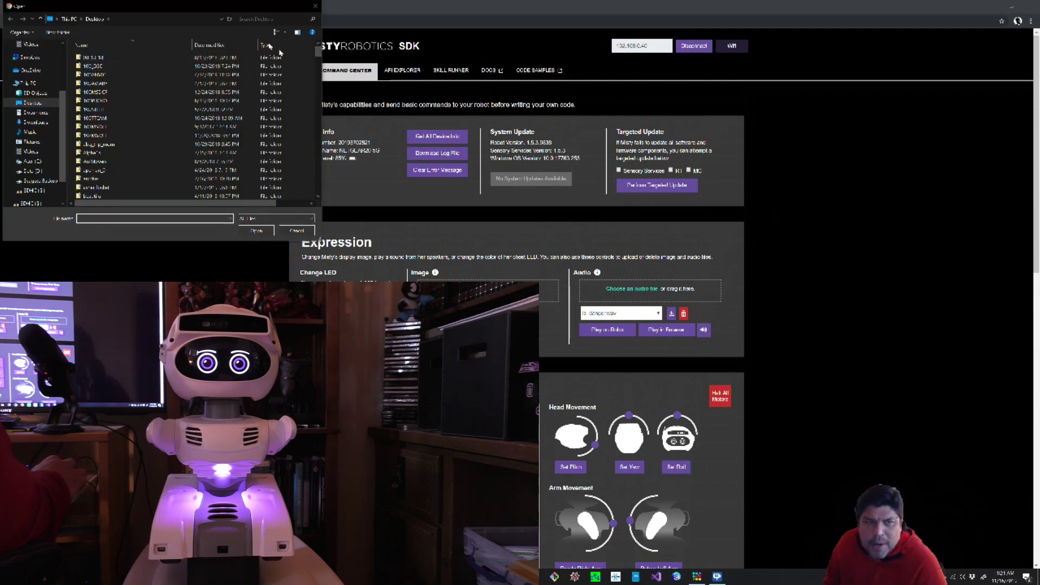
pyautogui.moveTo(240, 14); pyautogui.dragTo(375, 194)
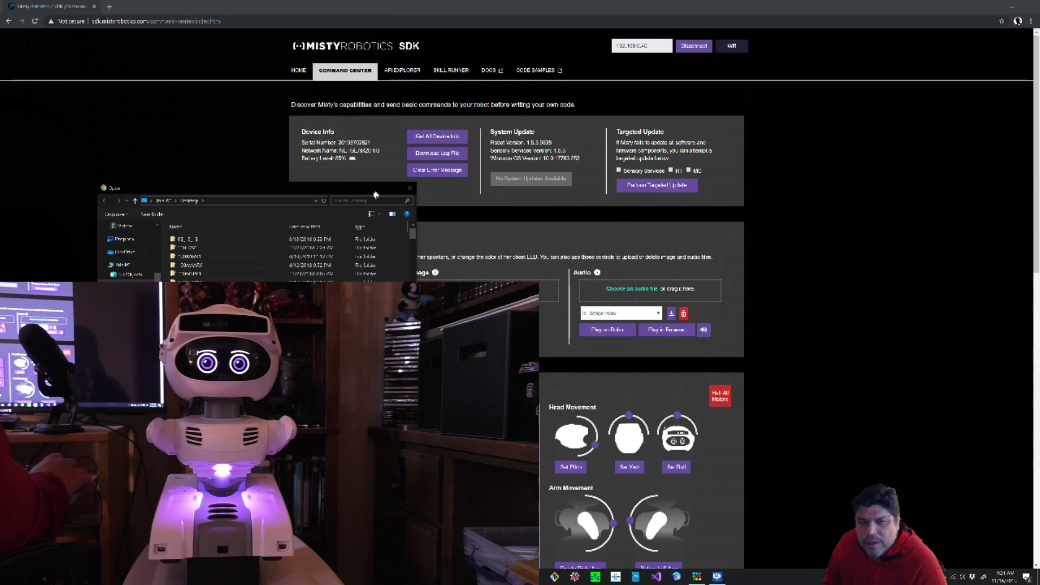
pyautogui.click(408, 190)
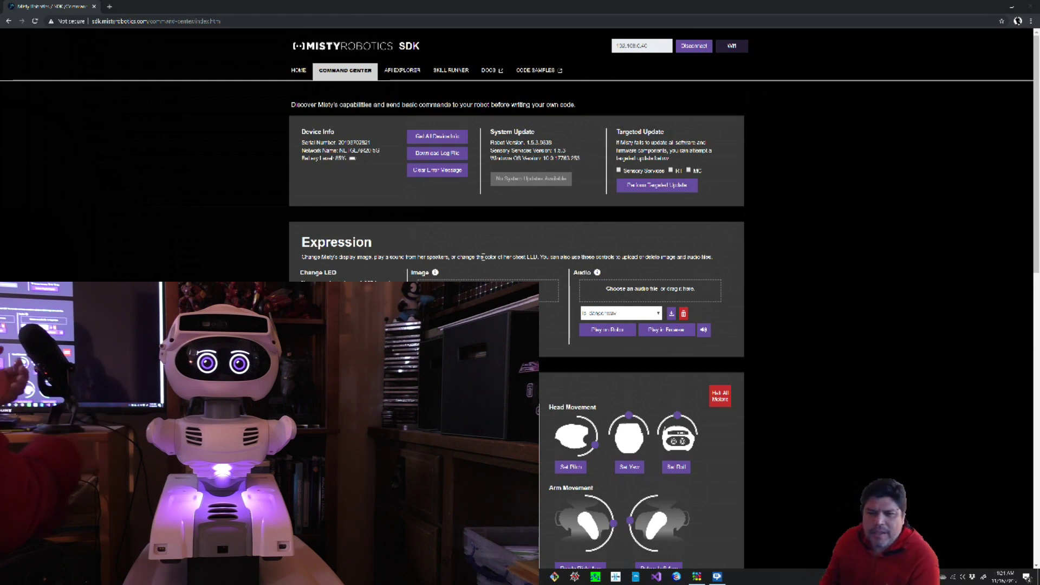
# Step: Pick a .wav clip from the robot's Audio list and play it on the robot twice
pyautogui.click(659, 314)
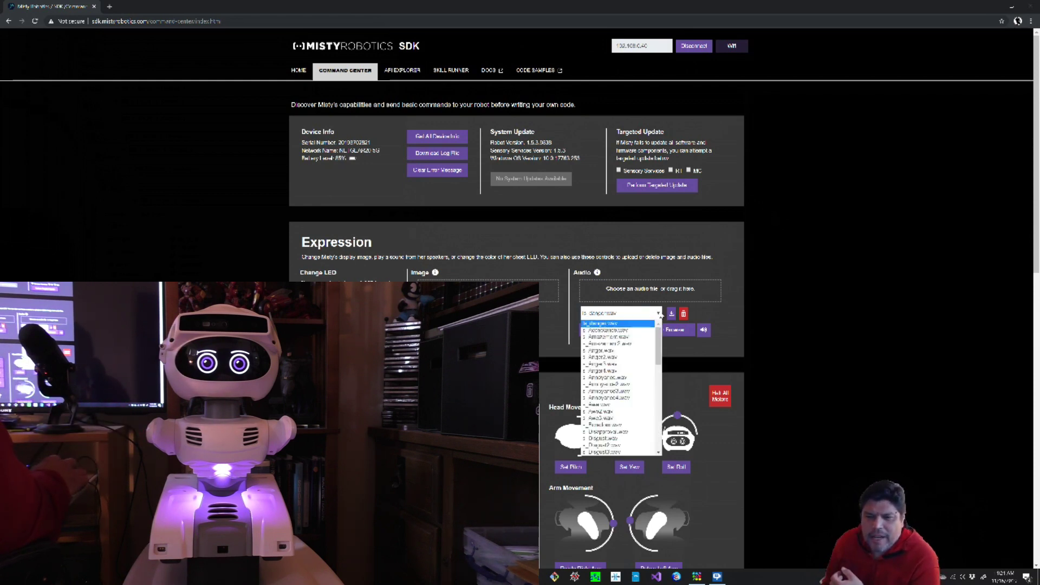
pyautogui.scroll(-5, 640, 358)
pyautogui.scroll(10, 640, 359)
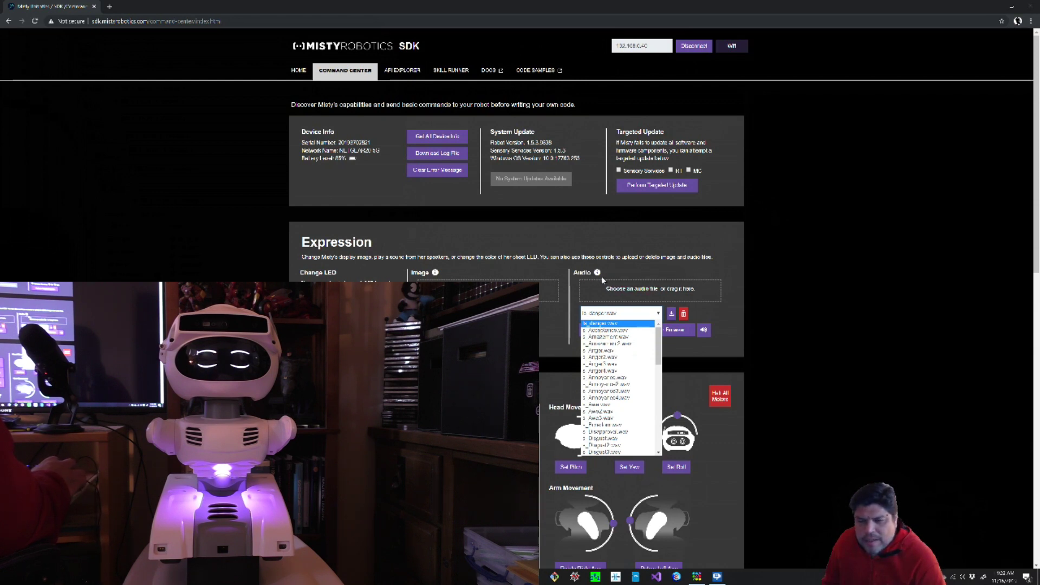
pyautogui.scroll(-10, 632, 368)
pyautogui.scroll(10, 632, 368)
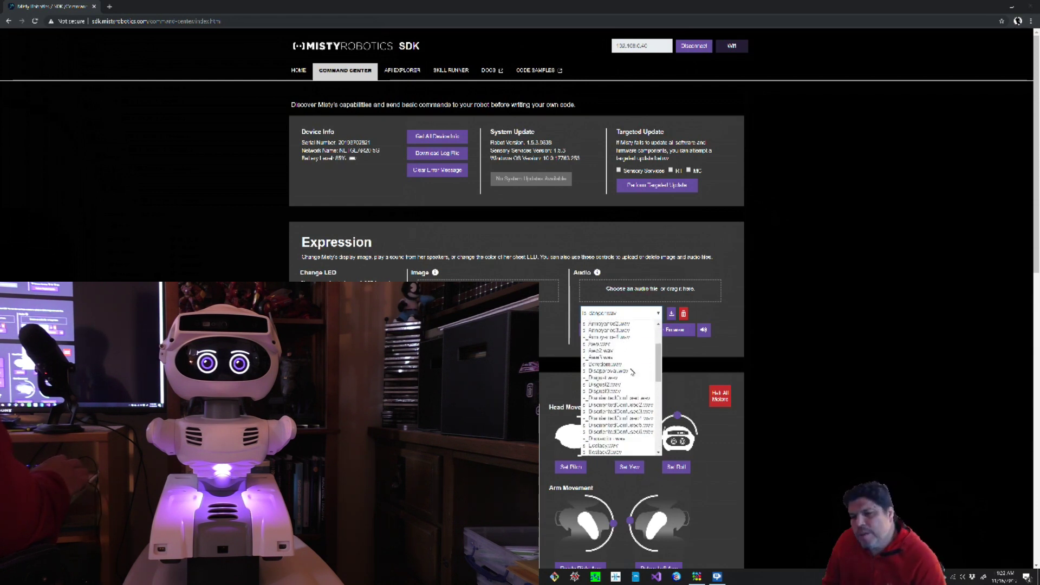
pyautogui.scroll(-8, 632, 358)
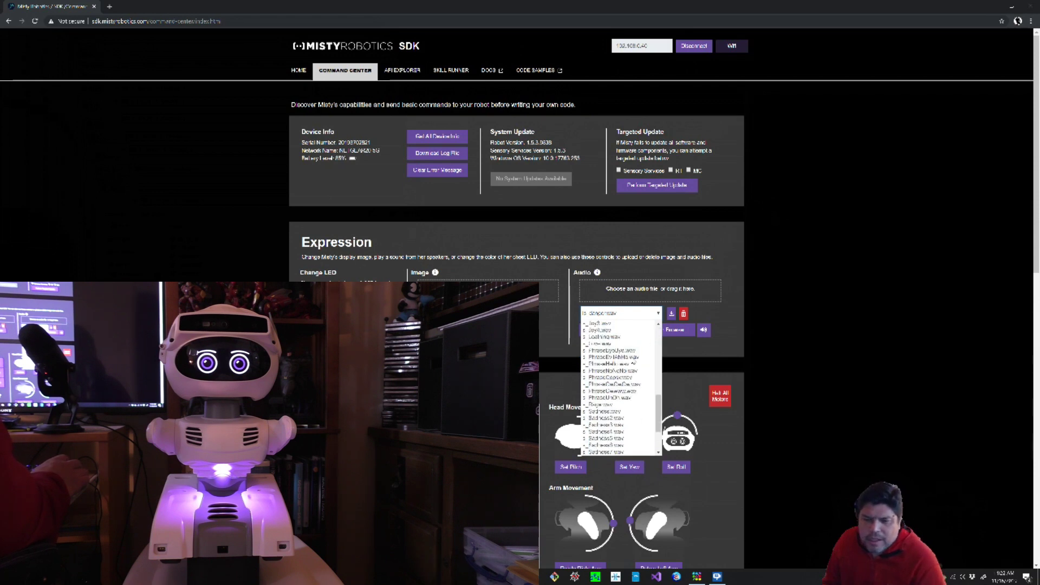
pyautogui.scroll(-3, 633, 361)
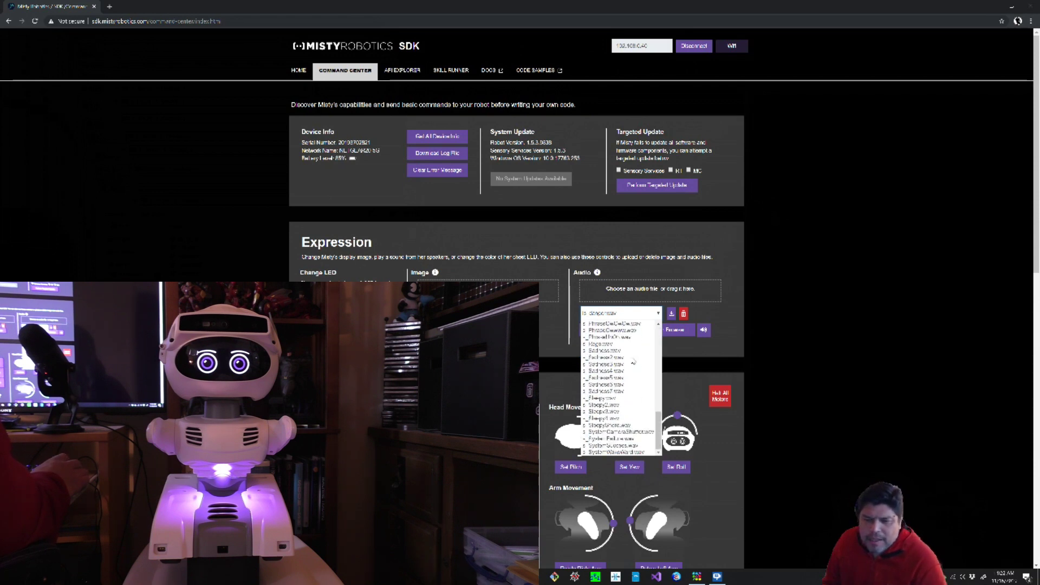
pyautogui.click(643, 314)
pyautogui.click(618, 330)
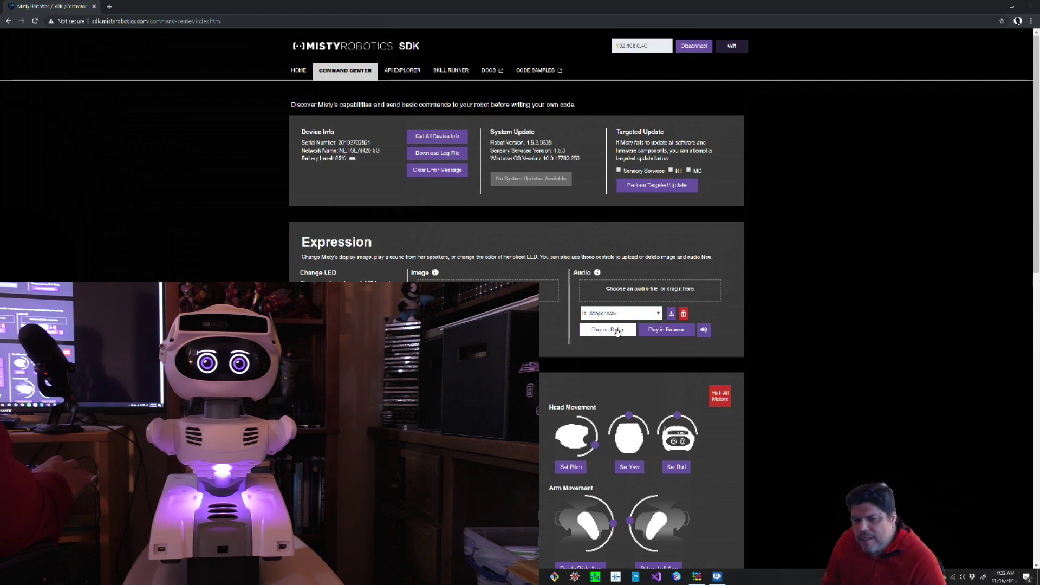
pyautogui.click(616, 331)
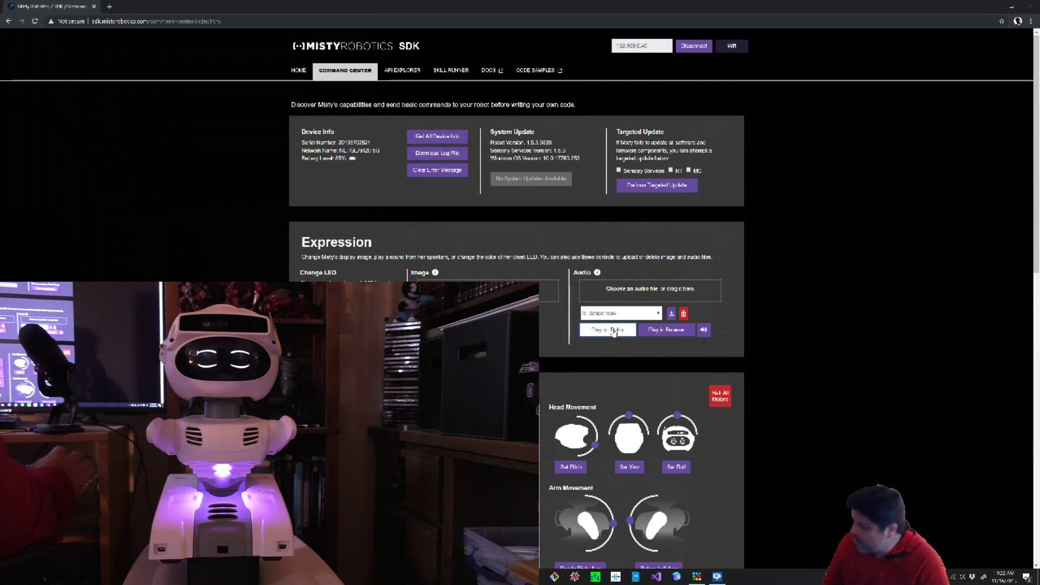
# Step: Replay the selected .wav clip on the robot once more
pyautogui.click(614, 332)
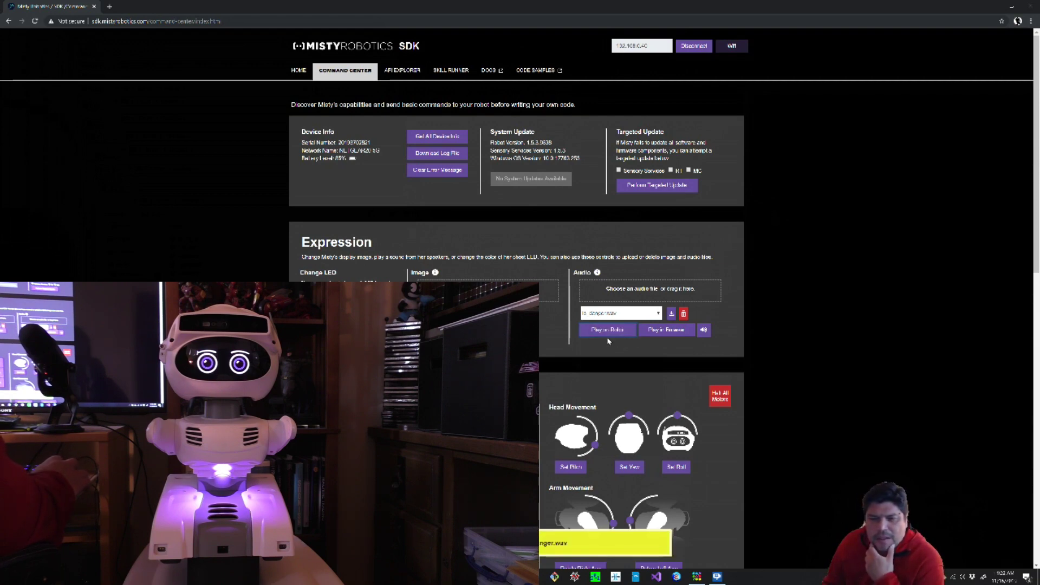
pyautogui.scroll(-2, 590, 354)
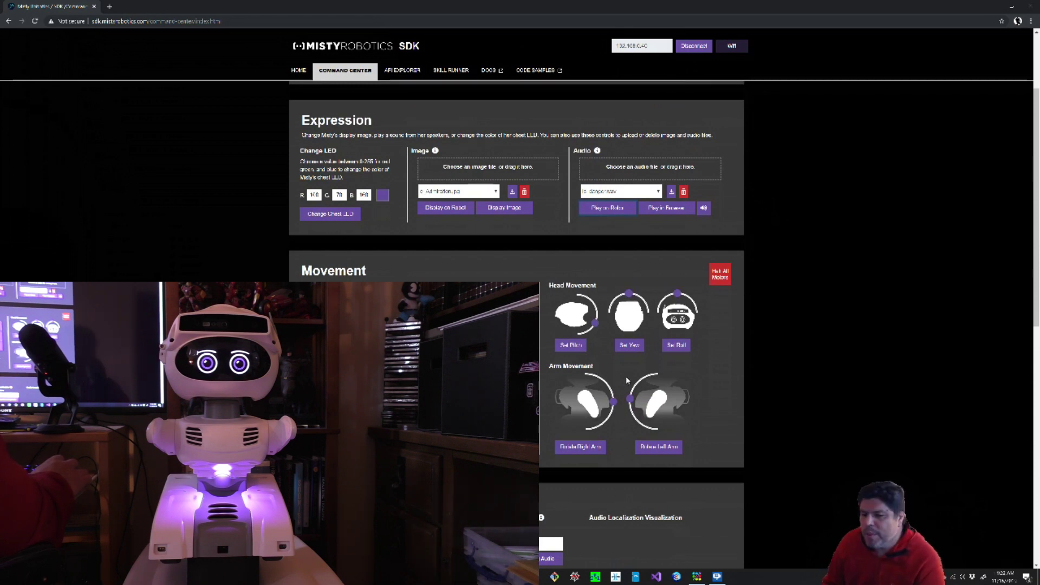
pyautogui.scroll(-5, 626, 379)
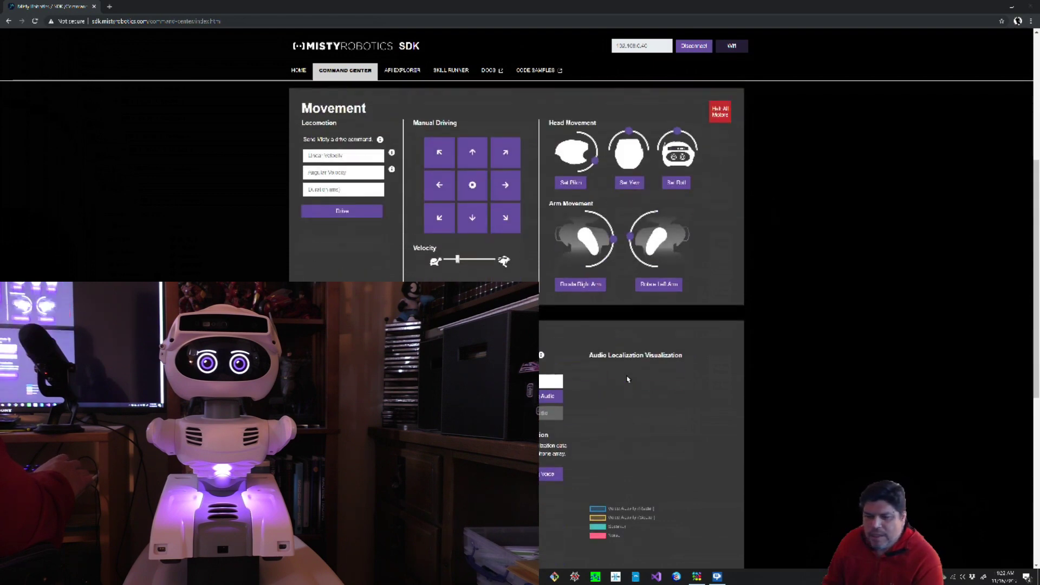
pyautogui.scroll(-2, 627, 379)
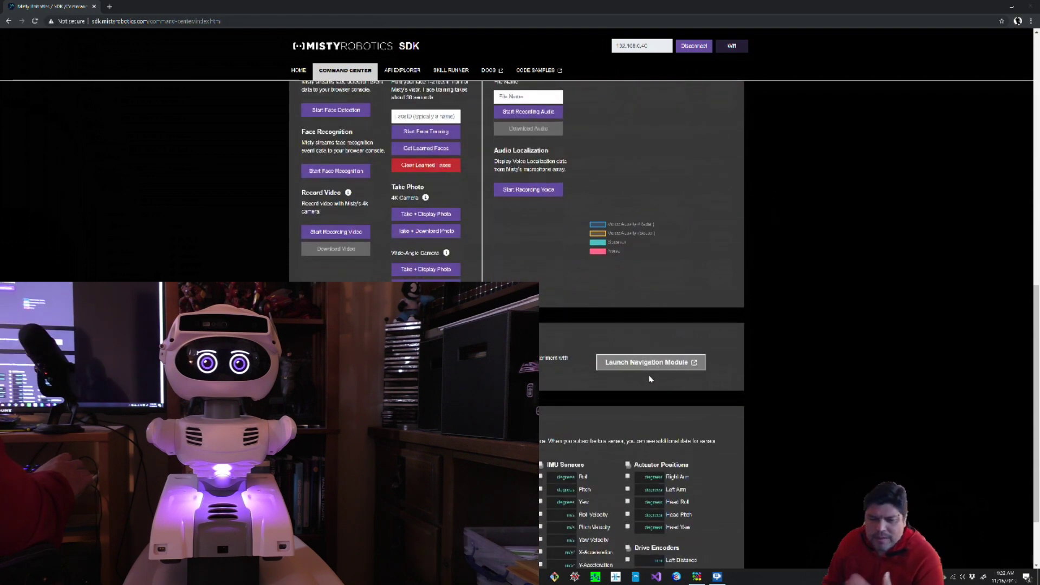
pyautogui.scroll(-2, 649, 375)
pyautogui.scroll(15, 618, 367)
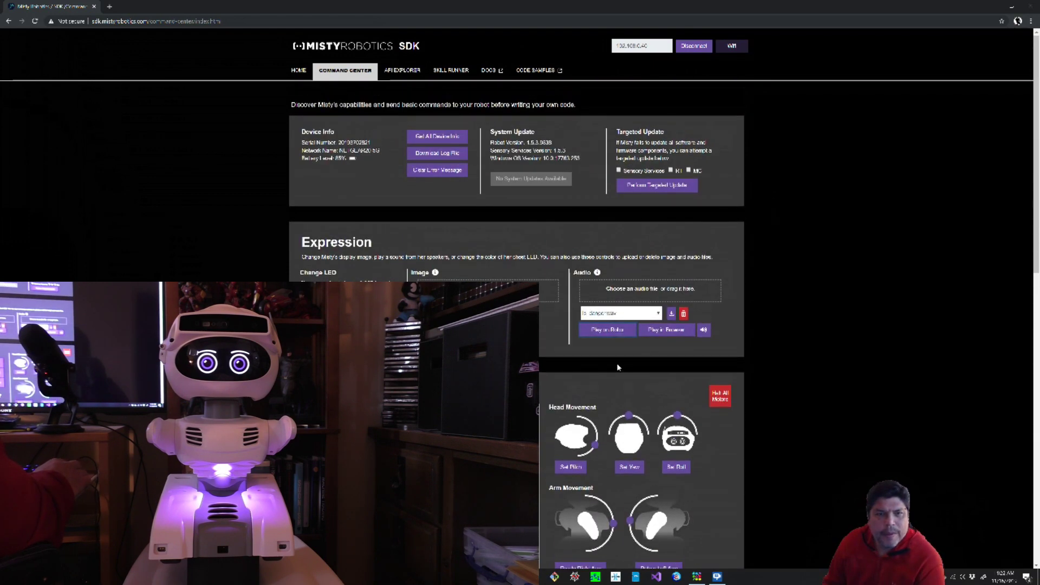
# Step: Switch to the Skill Runner page for installing and managing skills
pyautogui.click(452, 71)
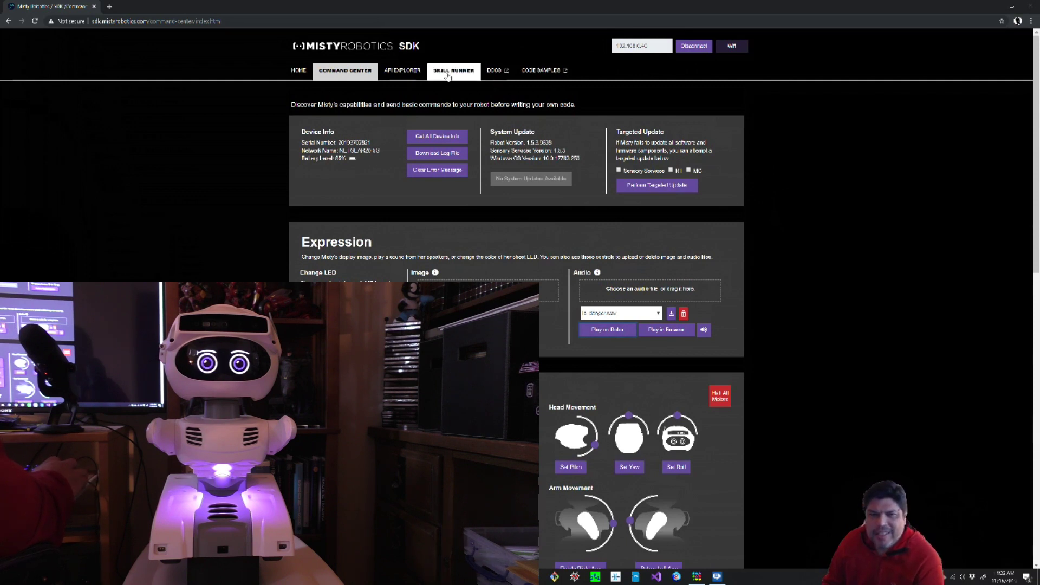